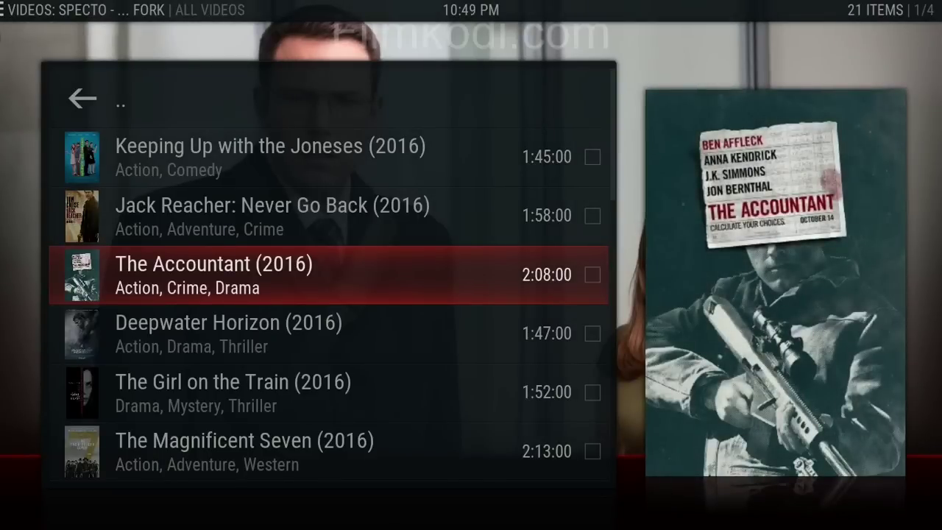
# Step: Play The Accountant (2016), stop it, and return to the Specto movie categories
pyautogui.press('Return')
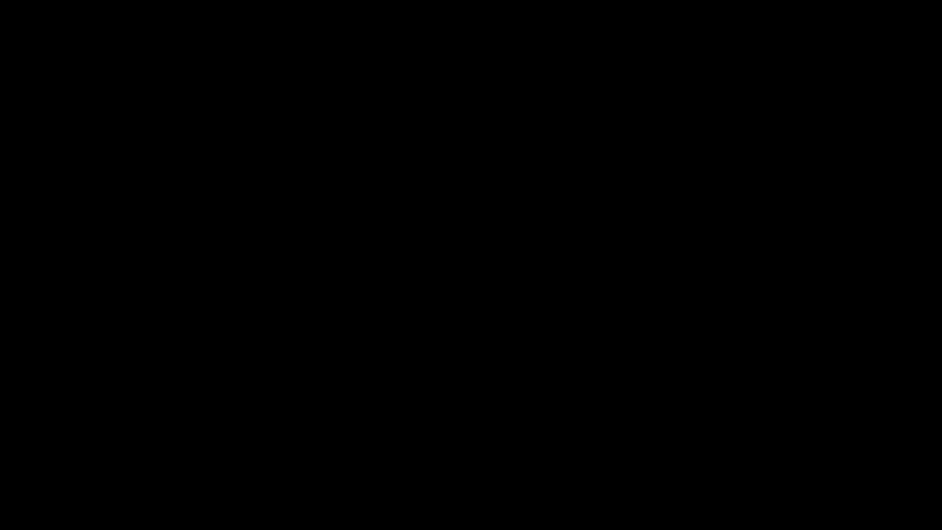
pyautogui.moveTo(484, 43)
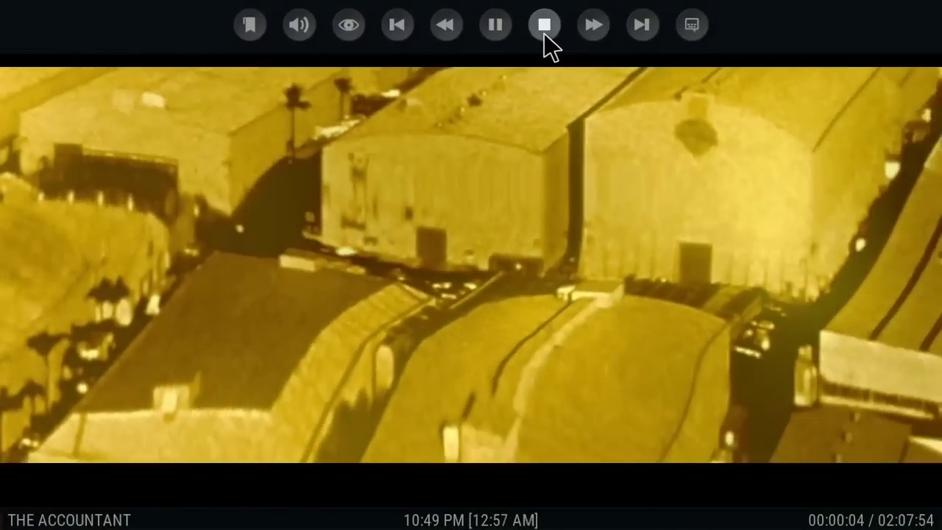
pyautogui.click(544, 25)
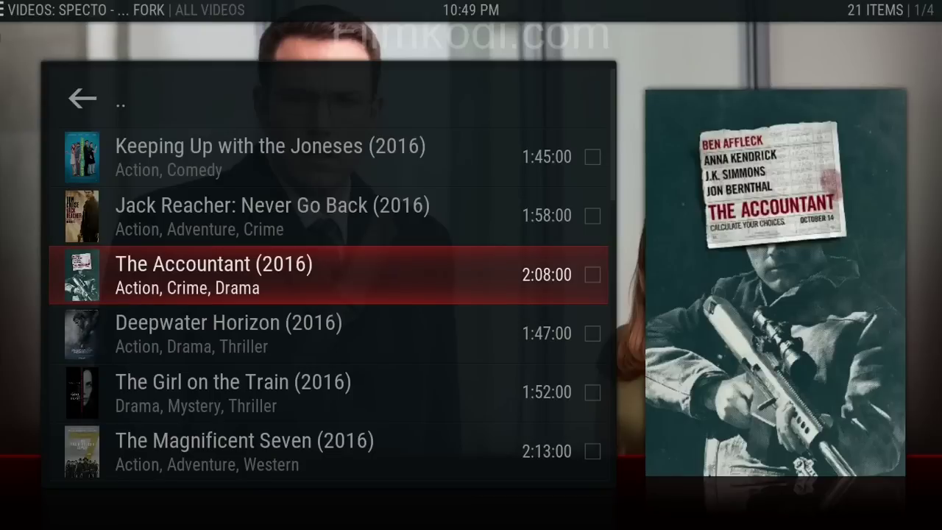
pyautogui.press('BackSpace')
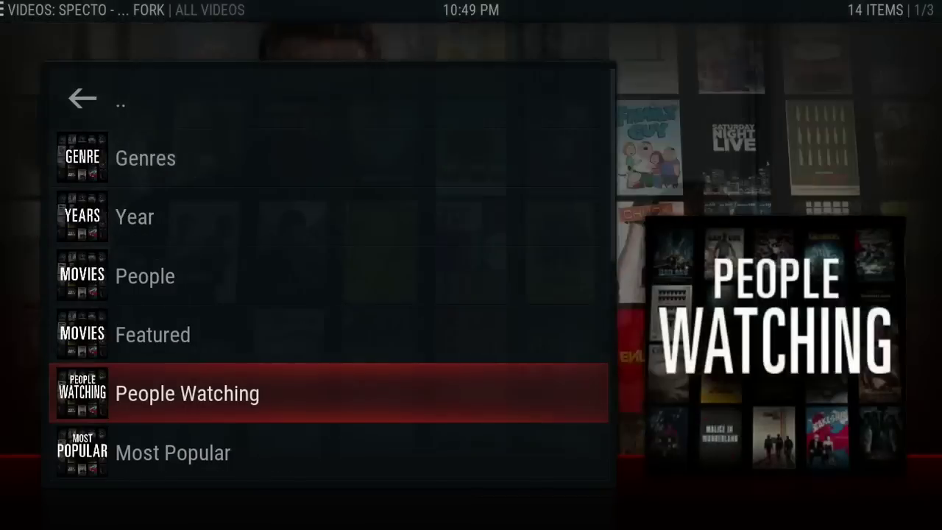
# Step: Go from Home through System > Add-ons > My add-ons to Video add-ons
pyautogui.press('Escape')
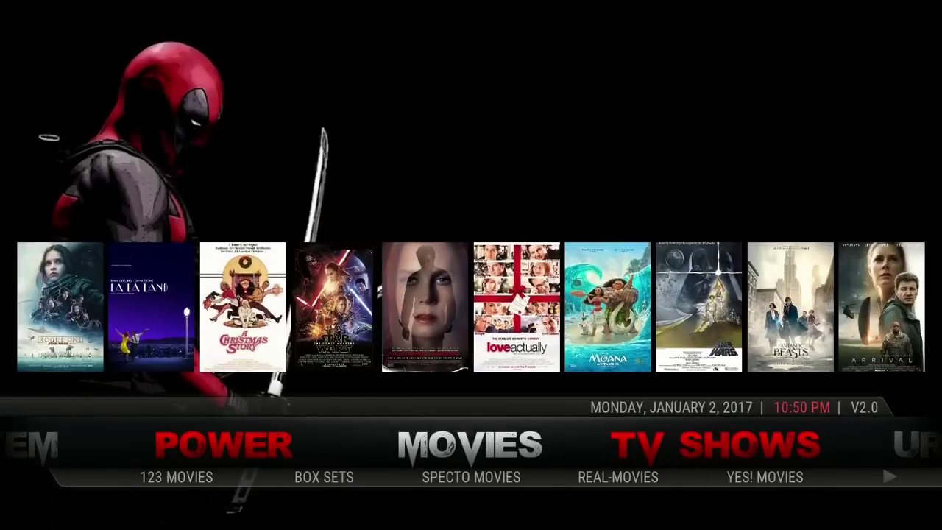
pyautogui.press('Left')
pyautogui.press('Left')
pyautogui.press('Down')
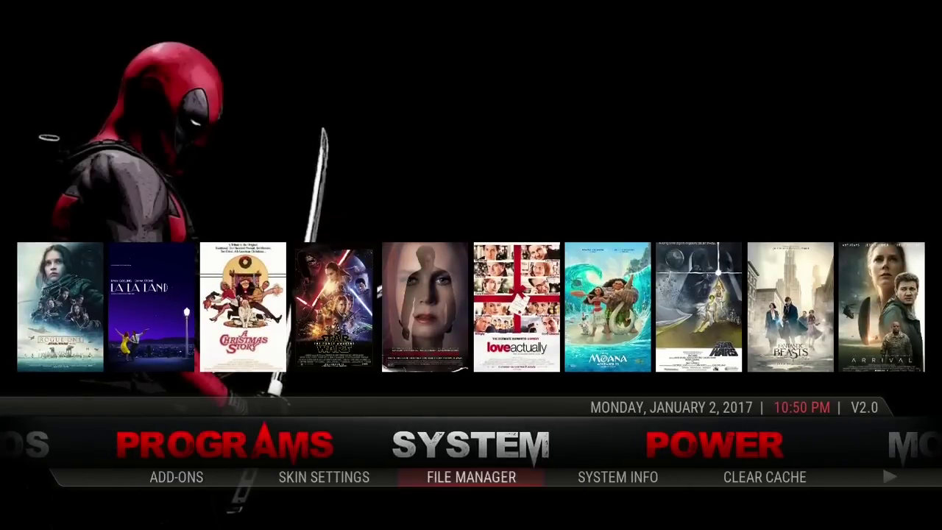
pyautogui.press('Left')
pyautogui.press('Left')
pyautogui.press('Return')
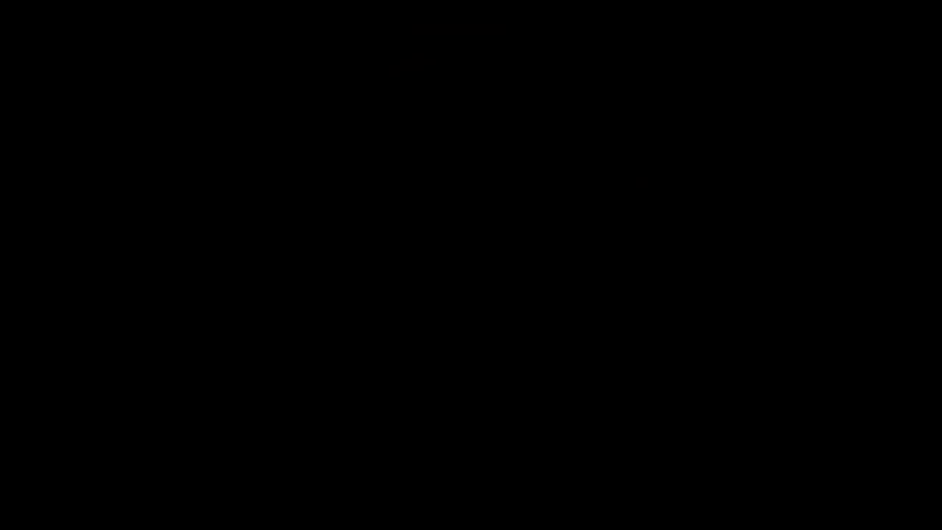
pyautogui.press('Return')
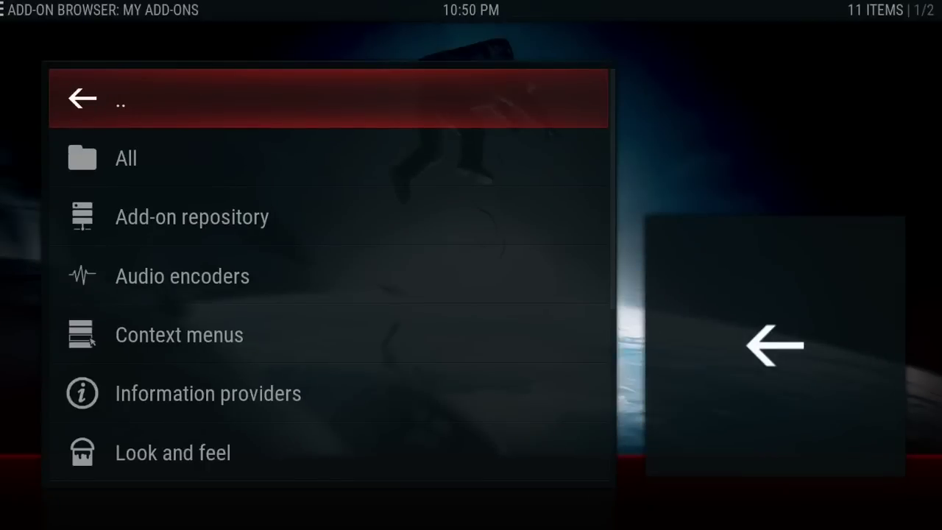
pyautogui.press('Up')
pyautogui.press('Up')
pyautogui.press('Return')
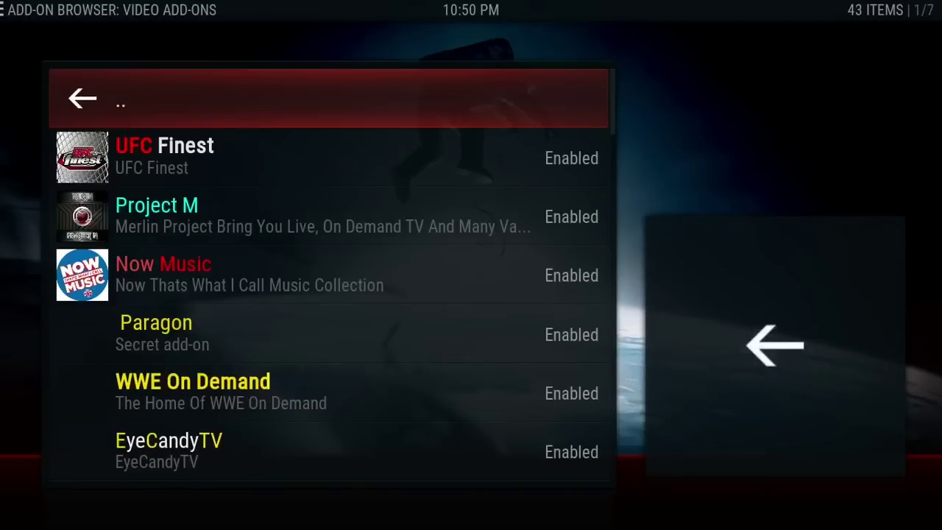
# Step: Highlight Specto Fork in the video add-ons list and bring up its context menu
pyautogui.press('Down')
pyautogui.press('Down')
pyautogui.press('Down')
pyautogui.press('Down')
pyautogui.press('Down')
pyautogui.press('Down')
pyautogui.press('Down')
pyautogui.press('Down')
pyautogui.press('Down')
pyautogui.press('Down')
pyautogui.press('Down')
pyautogui.press('Down')
pyautogui.press('Down')
pyautogui.press('Down')
pyautogui.press('Down')
pyautogui.press('Down')
pyautogui.press('Down')
pyautogui.press('Down')
pyautogui.press('Down')
pyautogui.press('Down')
pyautogui.press('Down')
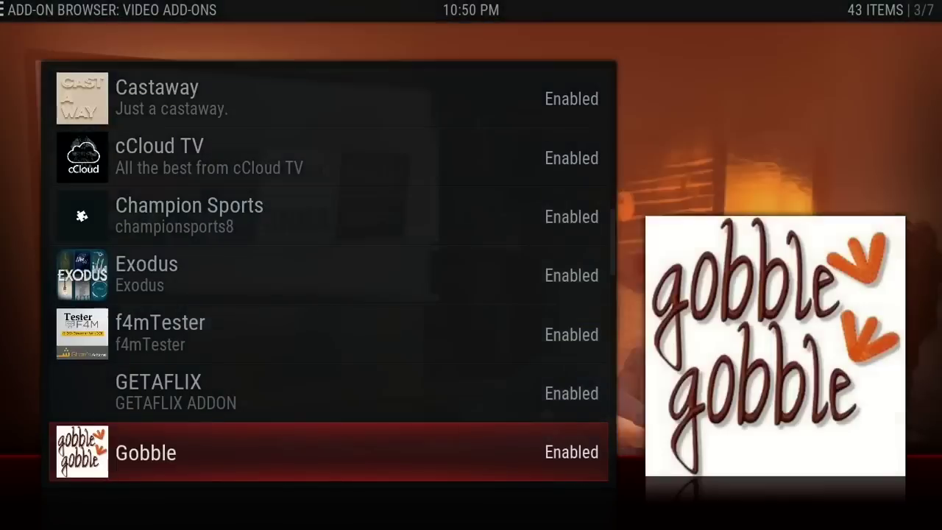
pyautogui.press('Down')
pyautogui.press('Down')
pyautogui.press('Down')
pyautogui.press('Down')
pyautogui.press('Down')
pyautogui.press('Down')
pyautogui.press('Down')
pyautogui.press('Down')
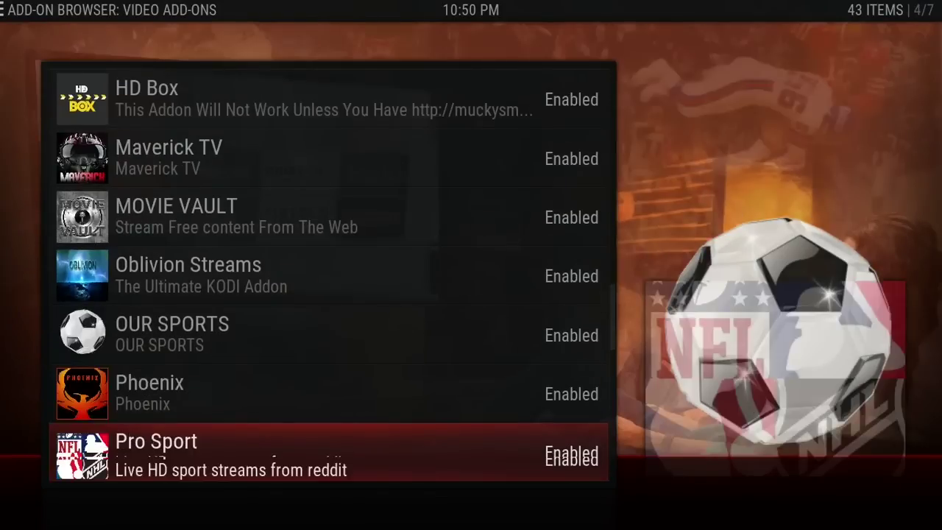
pyautogui.press('Down')
pyautogui.press('Down')
pyautogui.press('Down')
pyautogui.press('Down')
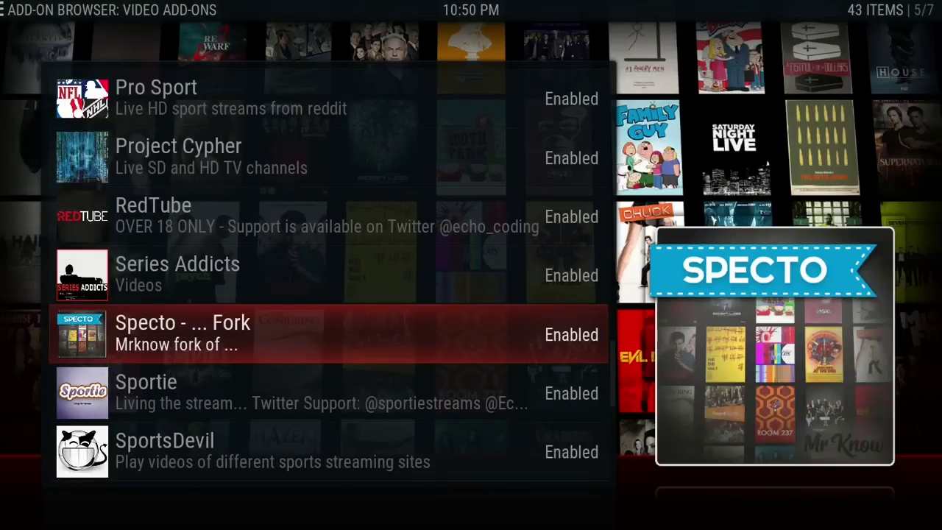
pyautogui.press('c')
pyautogui.press('Down')
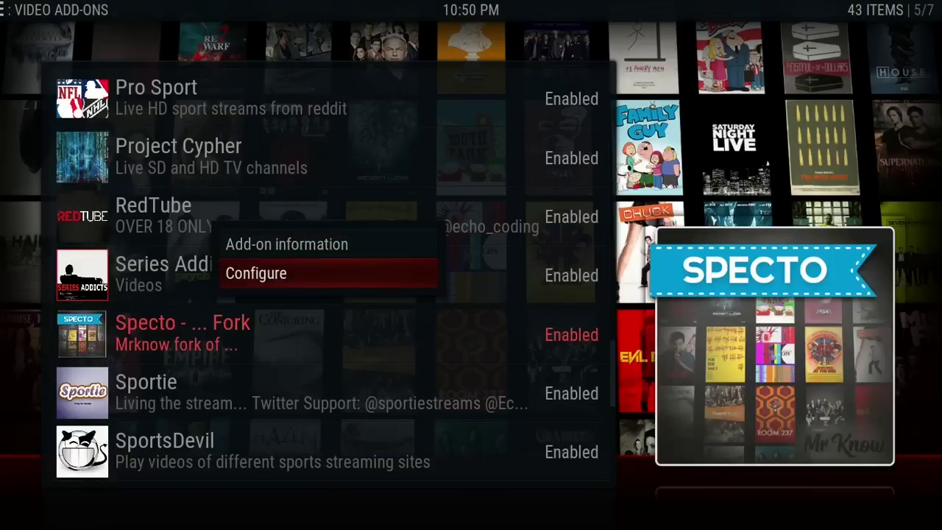
# Step: Open the Specto Fork settings and enter the Movies provider list
pyautogui.press('Return')
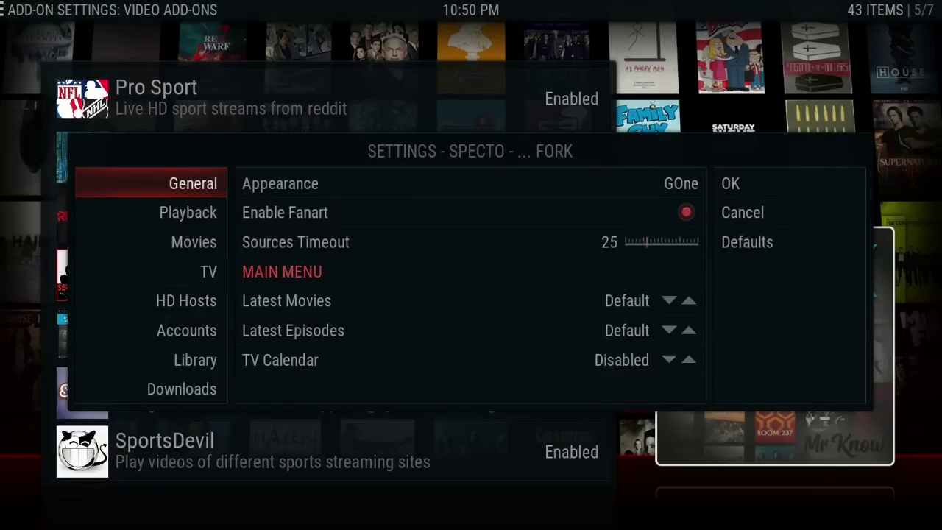
pyautogui.press('Down')
pyautogui.press('Down')
pyautogui.press('Down')
pyautogui.press('Down')
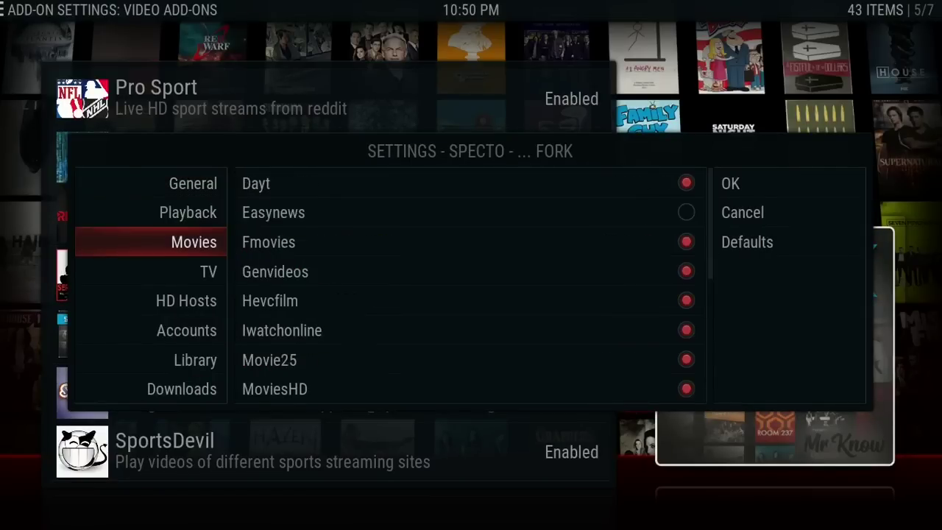
pyautogui.press('Up')
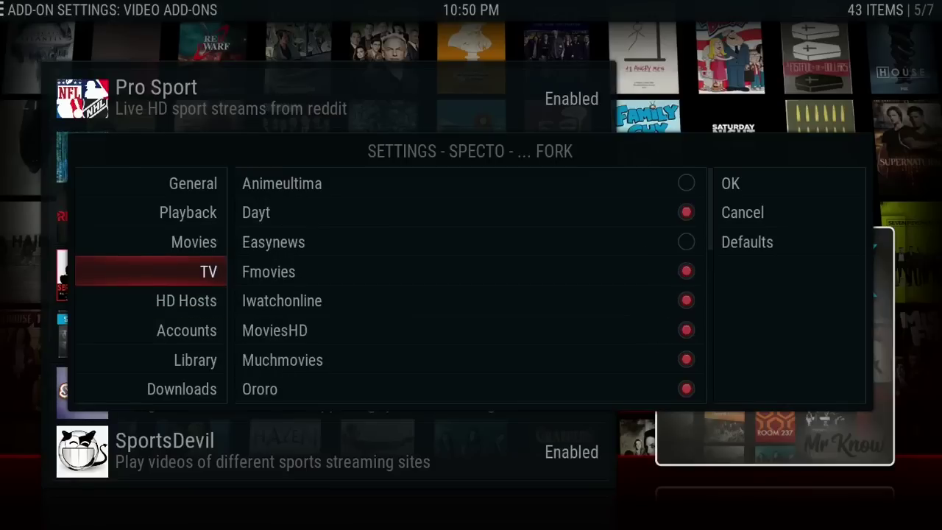
pyautogui.press('Up')
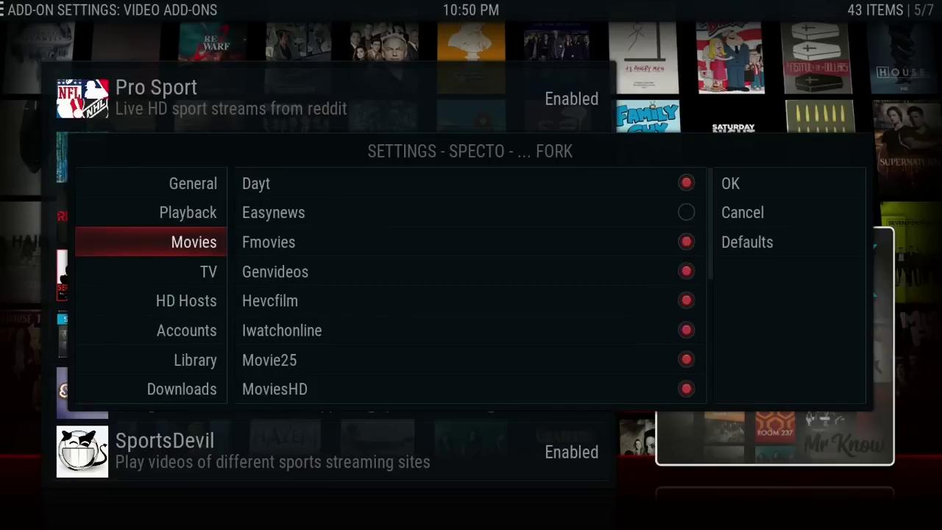
pyautogui.press('Right')
# Step: Scroll down the Movies providers past Easynews, which is switched off
pyautogui.press('Down')
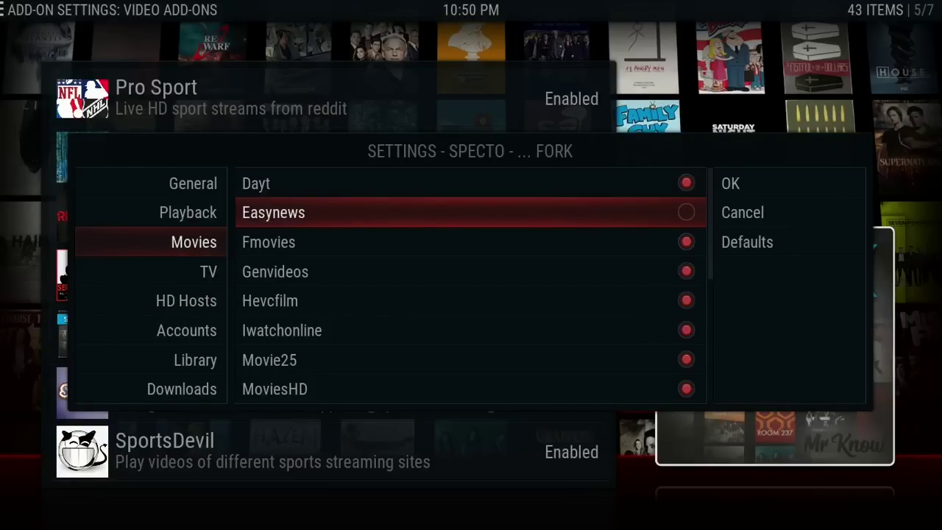
pyautogui.press('Down')
pyautogui.press('Down')
pyautogui.press('Down')
pyautogui.press('Down')
pyautogui.press('Down')
pyautogui.press('Down')
pyautogui.press('Down')
pyautogui.press('Down')
pyautogui.press('Down')
pyautogui.press('Down')
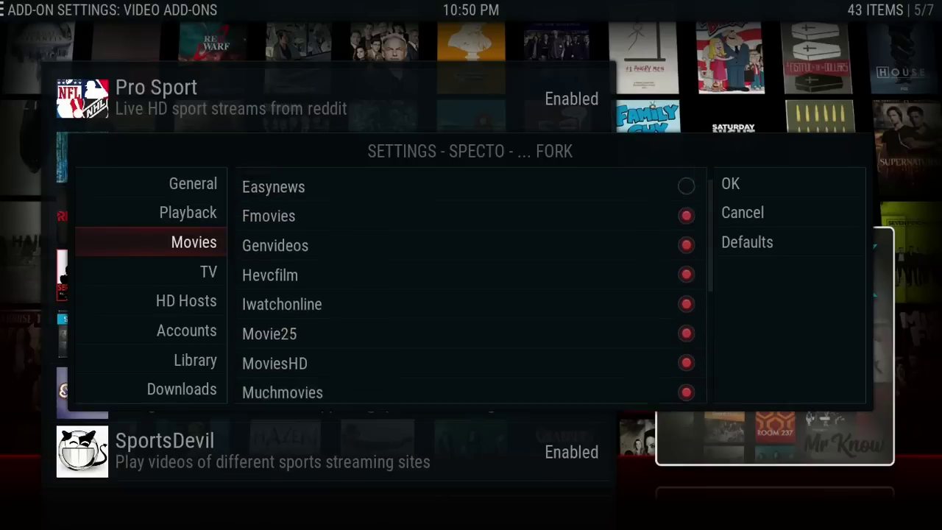
pyautogui.press('Down')
pyautogui.press('Down')
pyautogui.press('Down')
pyautogui.press('Down')
pyautogui.press('Down')
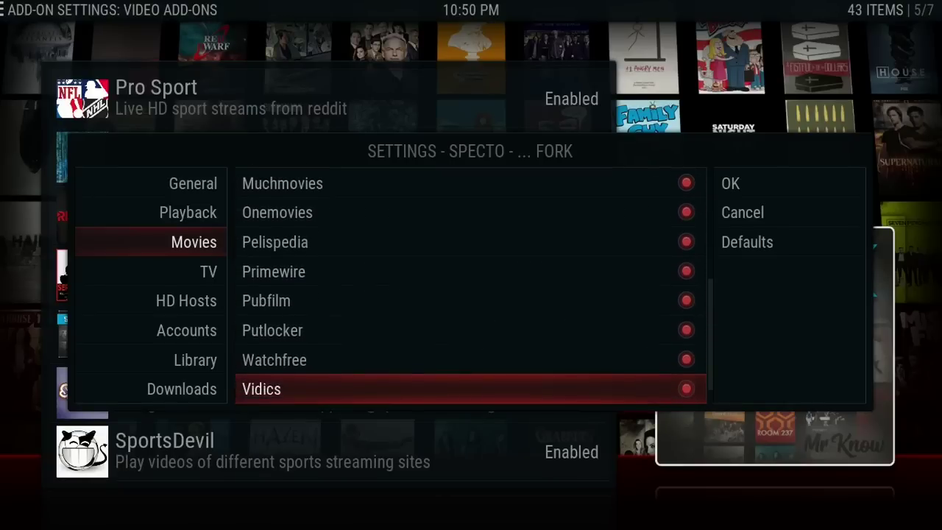
pyautogui.press('Right')
pyautogui.press('Down')
pyautogui.press('Left')
# Step: Check the last providers Vidics and Yesmovies, then go back up to Easynews
pyautogui.press('Up')
pyautogui.press('Right')
pyautogui.press('Left')
pyautogui.press('Up')
pyautogui.press('Down')
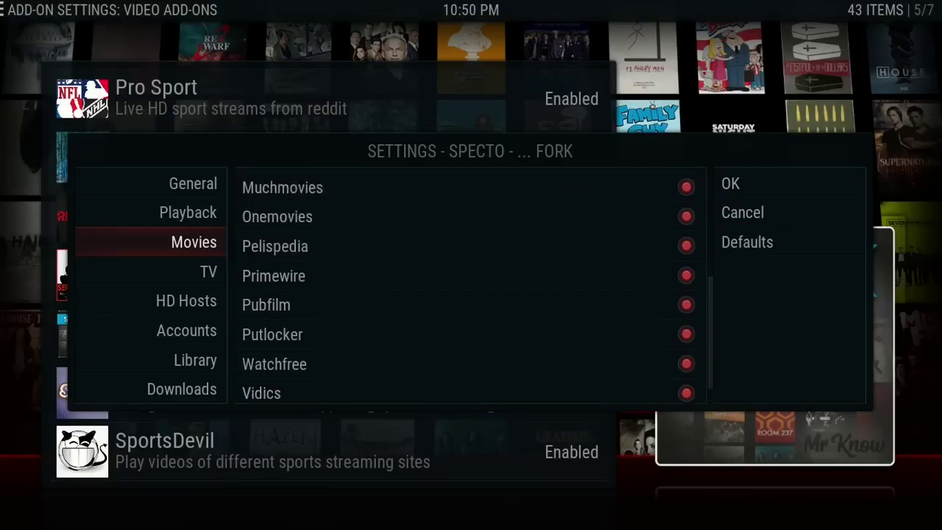
pyautogui.press('Up')
pyautogui.press('Up')
pyautogui.press('Up')
pyautogui.press('Up')
pyautogui.press('Up')
pyautogui.press('Up')
pyautogui.press('Up')
pyautogui.press('Up')
pyautogui.press('Up')
pyautogui.press('Up')
pyautogui.press('Up')
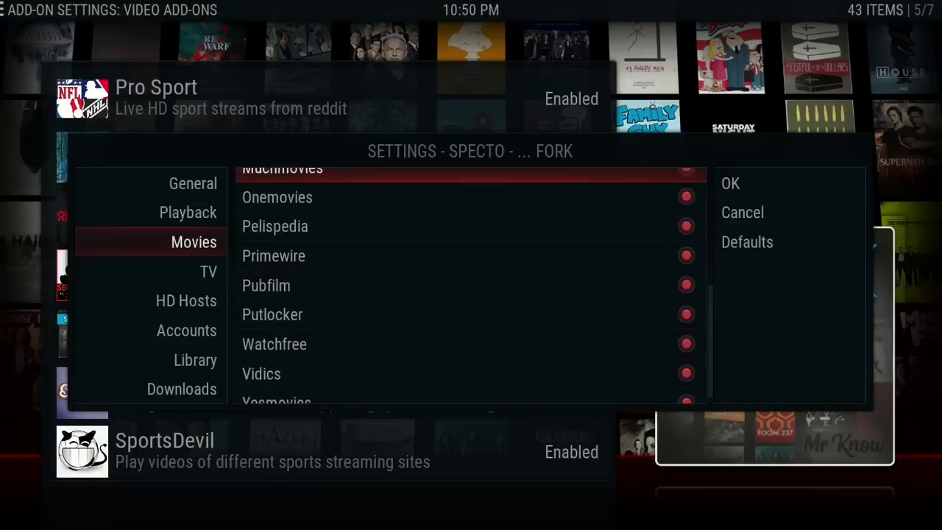
pyautogui.press('Up')
pyautogui.press('Up')
pyautogui.press('Up')
pyautogui.press('Up')
pyautogui.press('Up')
pyautogui.press('Down')
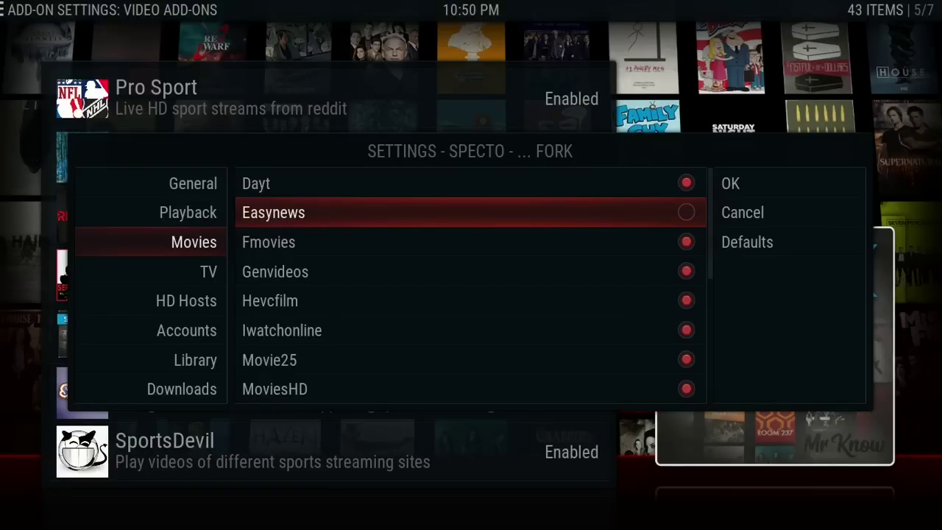
# Step: Switch off the Movie25 movie provider
pyautogui.press('Down')
pyautogui.press('Down')
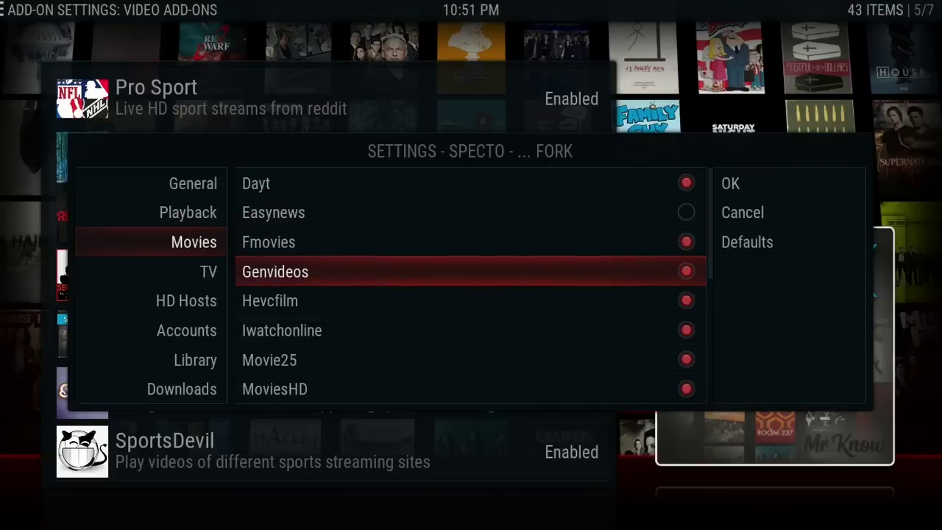
pyautogui.press('Down')
pyautogui.press('Down')
pyautogui.press('Down')
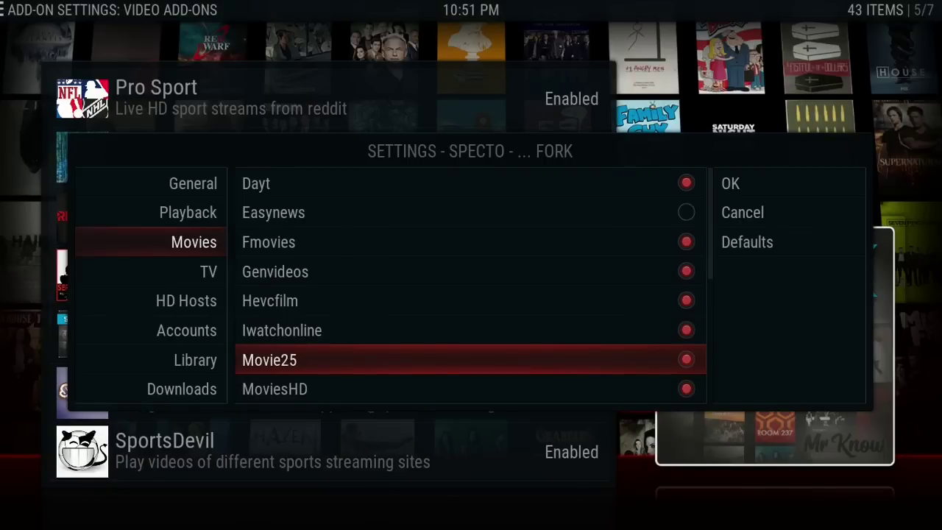
pyautogui.press('Return')
# Step: Scroll the remaining Movies providers and confirm Easynews and Movie25 are off
pyautogui.press('Down')
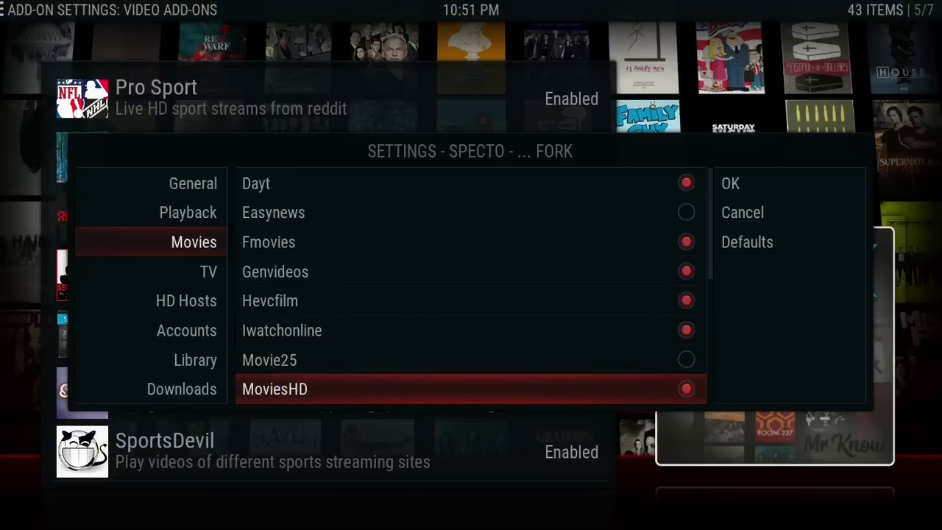
pyautogui.press('Down')
pyautogui.press('Down')
pyautogui.press('Down')
pyautogui.press('Down')
pyautogui.press('Down')
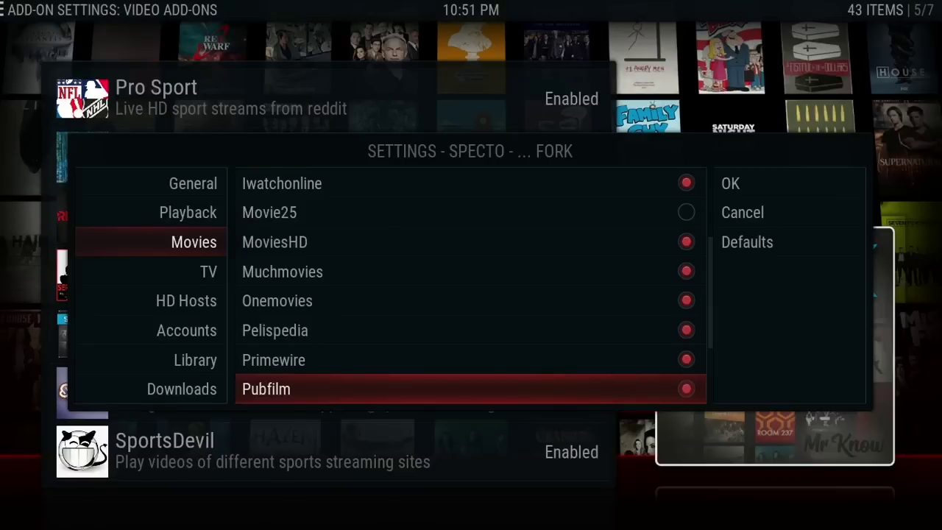
pyautogui.press('Down')
pyautogui.press('Down')
pyautogui.press('Down')
pyautogui.press('Down')
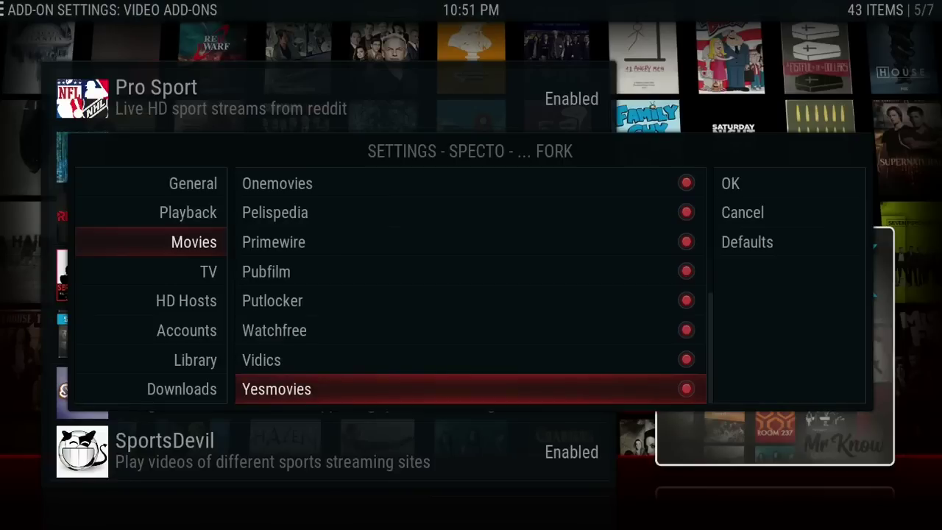
pyautogui.press('Up')
pyautogui.press('Up')
pyautogui.press('Up')
pyautogui.press('Up')
pyautogui.press('Up')
pyautogui.press('Up')
pyautogui.press('Up')
pyautogui.press('Up')
pyautogui.press('Up')
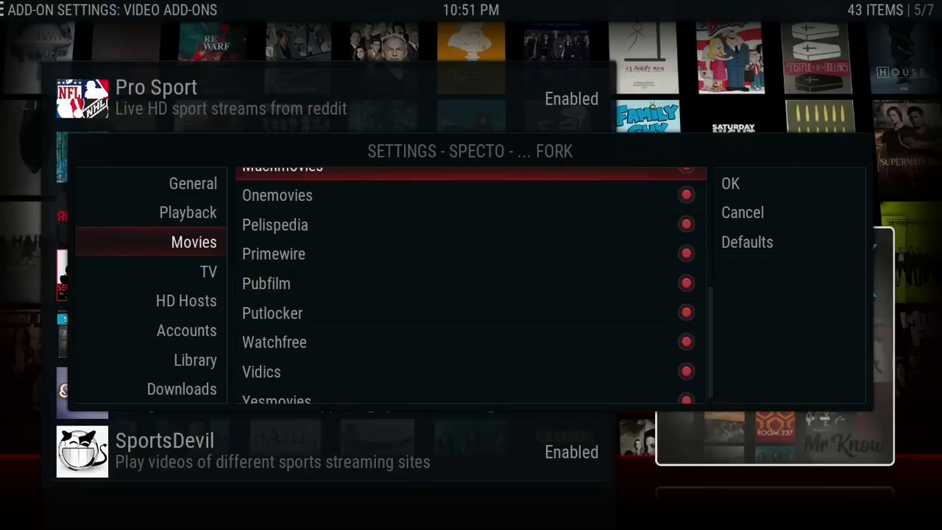
pyautogui.press('Up')
pyautogui.press('Up')
pyautogui.press('Up')
pyautogui.press('Up')
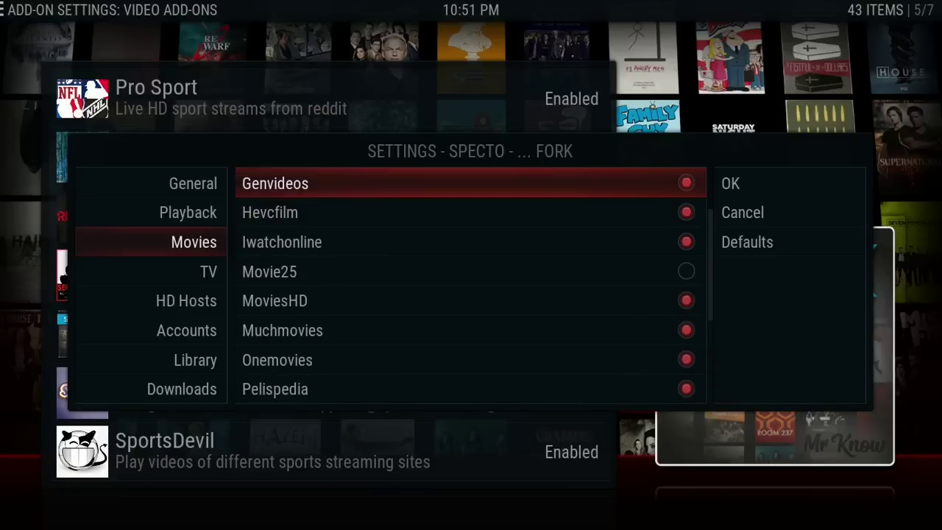
pyautogui.press('Up')
pyautogui.press('Up')
pyautogui.press('Up')
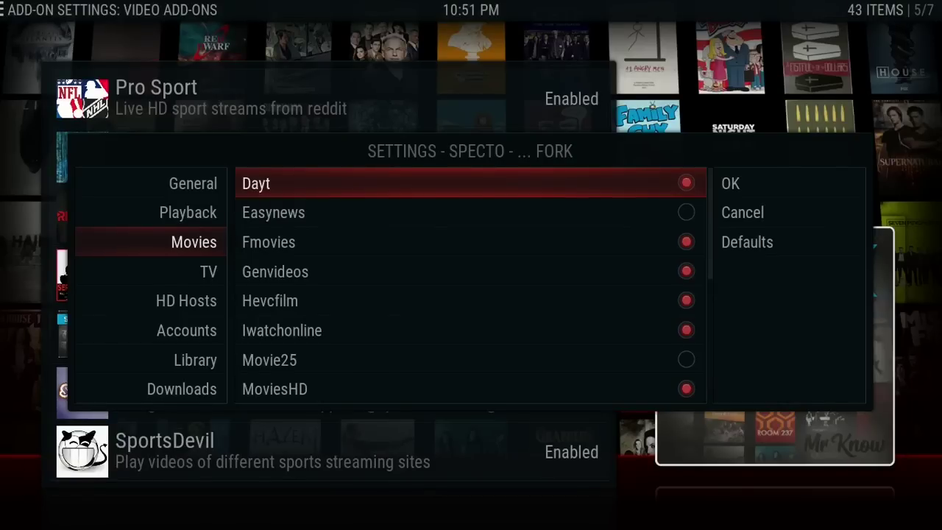
pyautogui.press('Down')
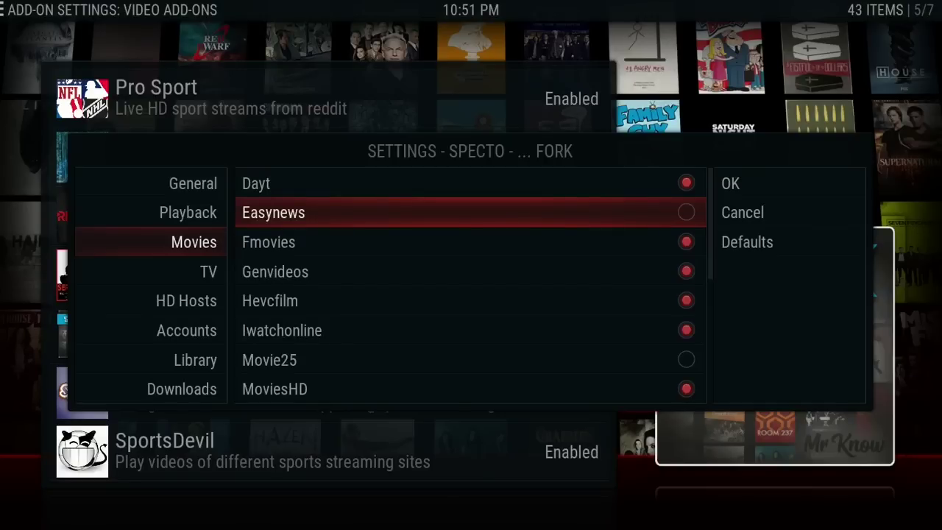
pyautogui.click(471, 359)
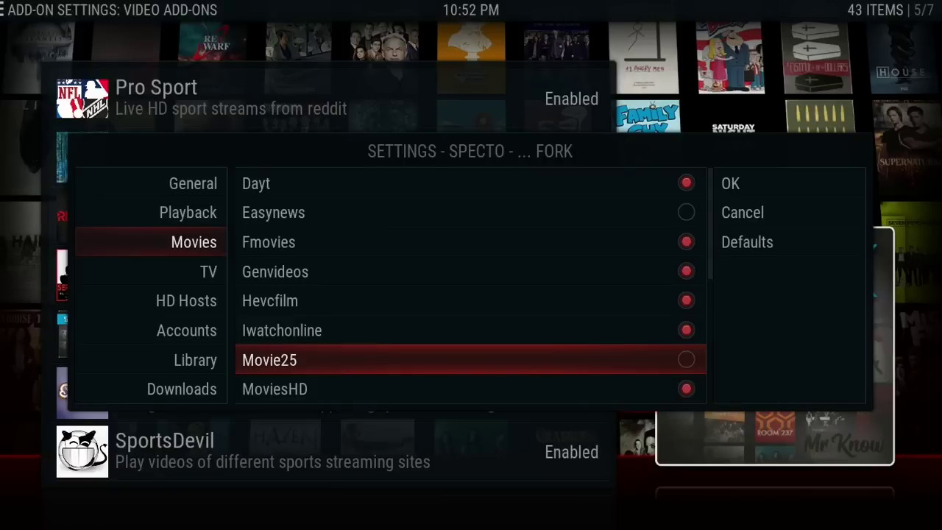
pyautogui.press('Left')
pyautogui.press('Down')
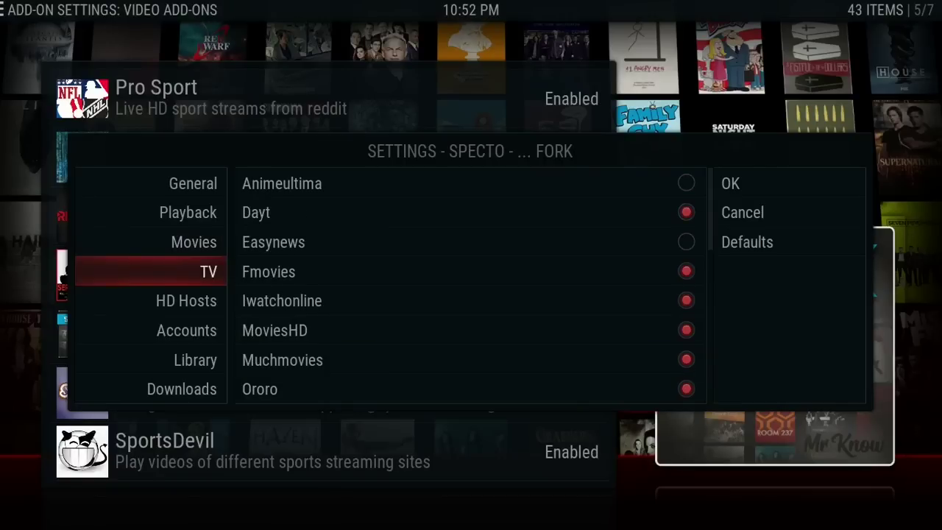
# Step: Scroll the TV providers from Animeultima to Yesmovies, with Animeultima and Easynews off
pyautogui.press('Right')
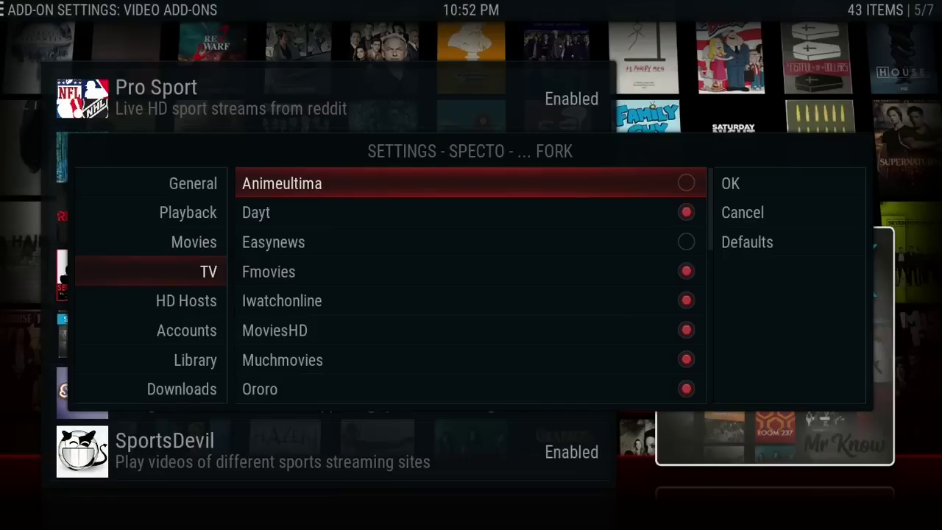
pyautogui.press('Down')
pyautogui.press('Down')
pyautogui.press('Up')
pyautogui.press('Up')
pyautogui.press('Down')
pyautogui.press('Down')
pyautogui.press('Down')
pyautogui.press('Down')
pyautogui.press('Down')
pyautogui.press('Down')
pyautogui.press('Down')
pyautogui.press('Down')
pyautogui.press('Down')
pyautogui.press('Down')
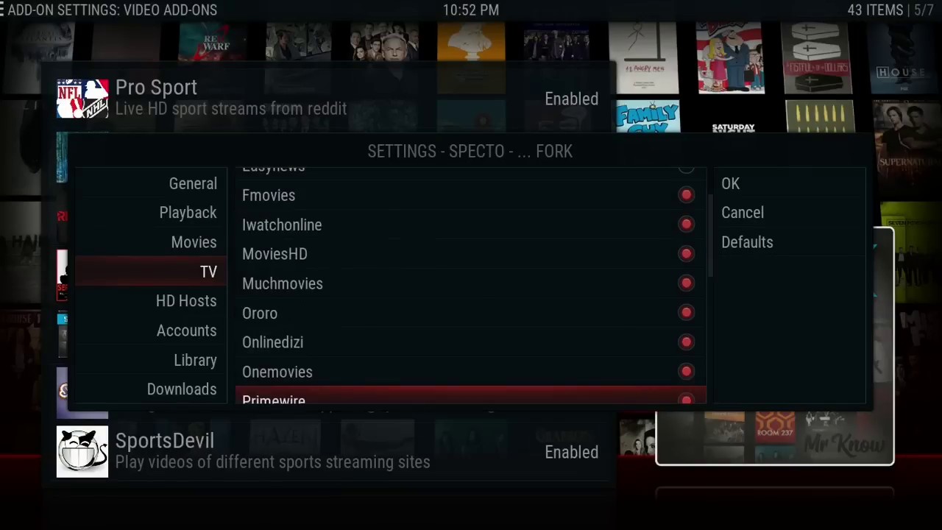
pyautogui.press('Down')
pyautogui.press('Down')
pyautogui.press('Down')
pyautogui.press('Down')
pyautogui.press('Down')
pyautogui.press('Down')
pyautogui.press('Down')
pyautogui.press('Down')
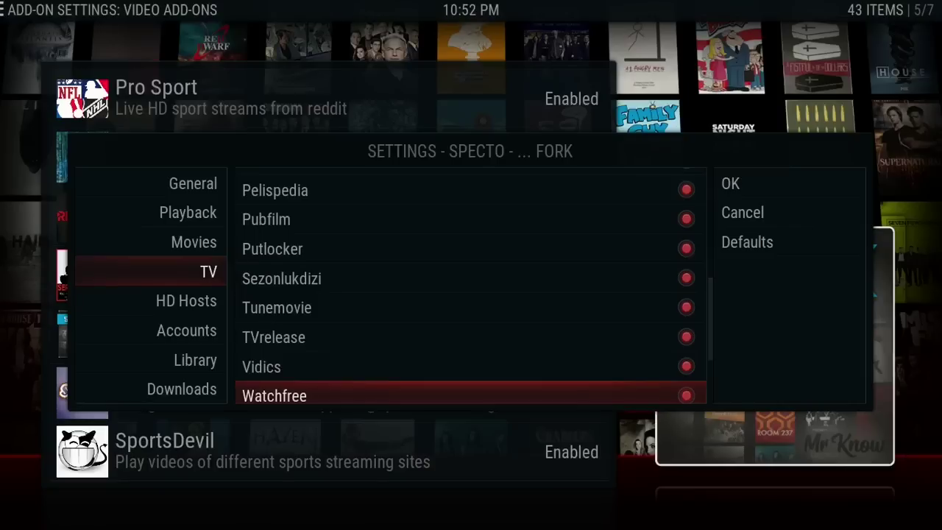
pyautogui.press('Down')
pyautogui.press('Down')
pyautogui.press('Down')
pyautogui.press('Down')
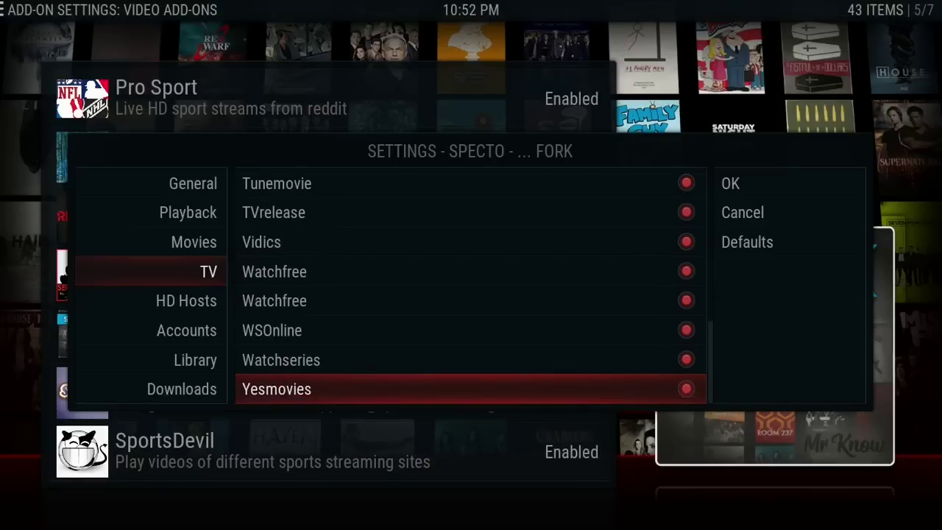
pyautogui.press('Down')
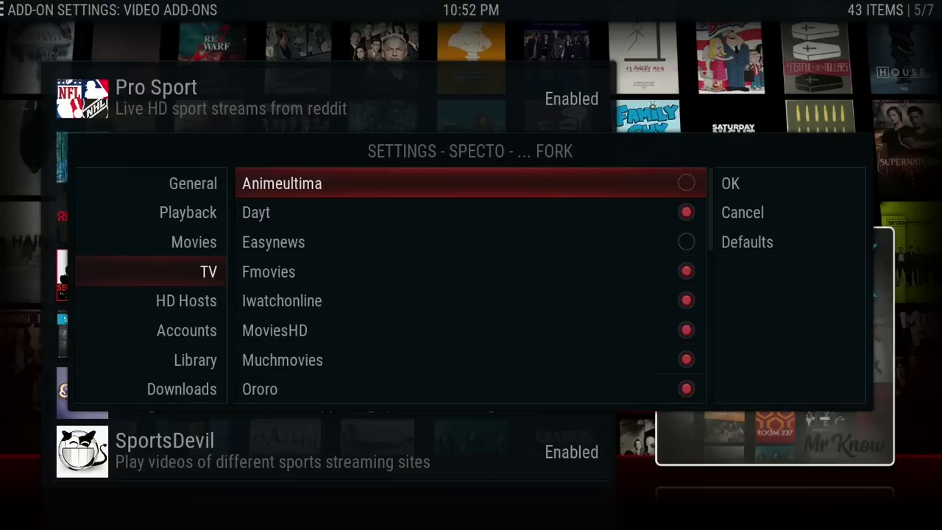
pyautogui.press('Right')
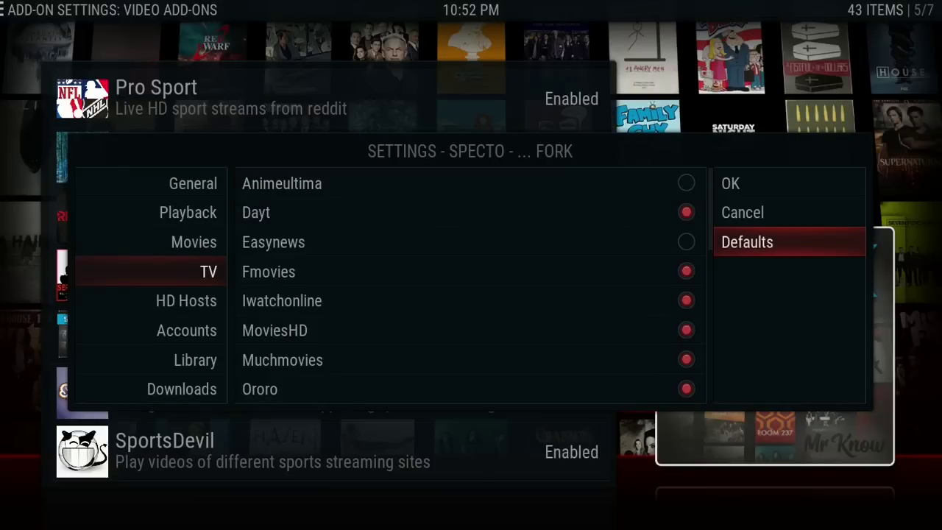
pyautogui.press('Down')
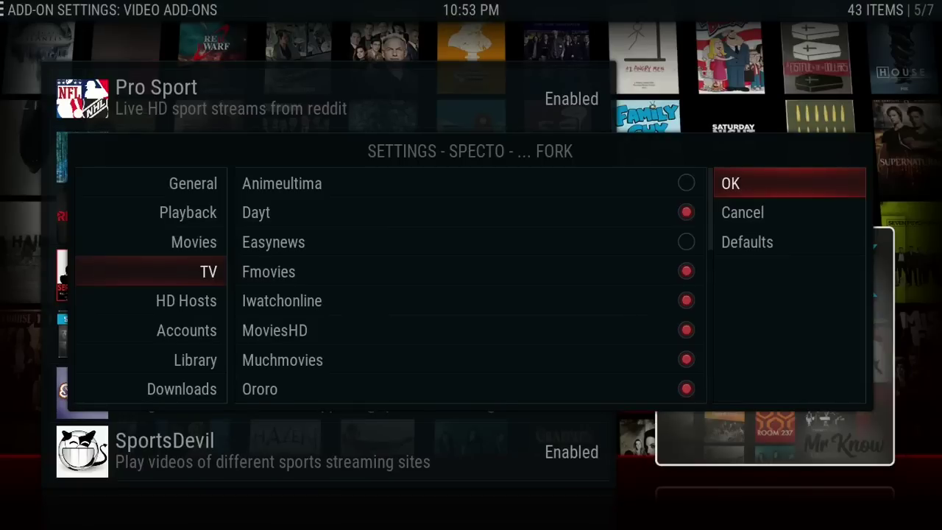
# Step: Save the Specto Fork settings and open the Exodus add-on's settings
pyautogui.press('Return')
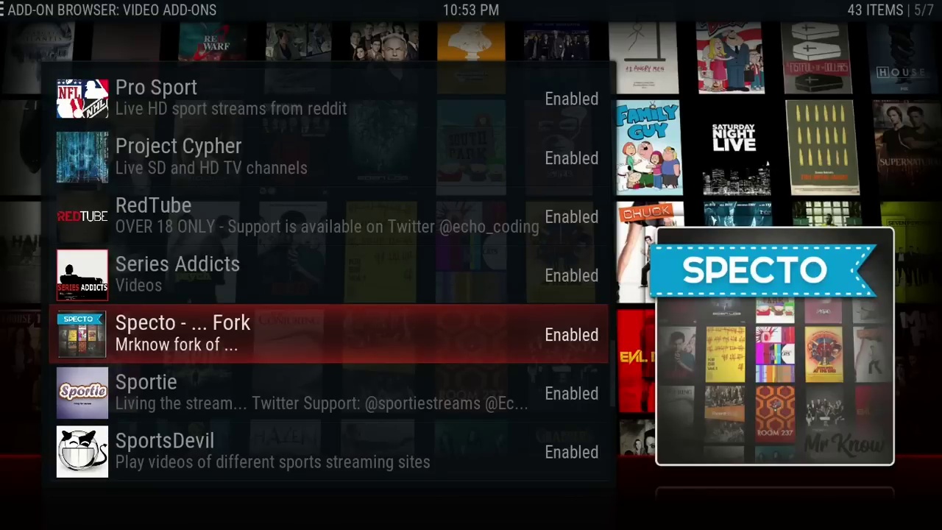
pyautogui.press('Up')
pyautogui.press('Up')
pyautogui.press('Up')
pyautogui.press('Up')
pyautogui.press('Up')
pyautogui.press('Up')
pyautogui.press('Up')
pyautogui.press('Up')
pyautogui.press('Up')
pyautogui.press('Up')
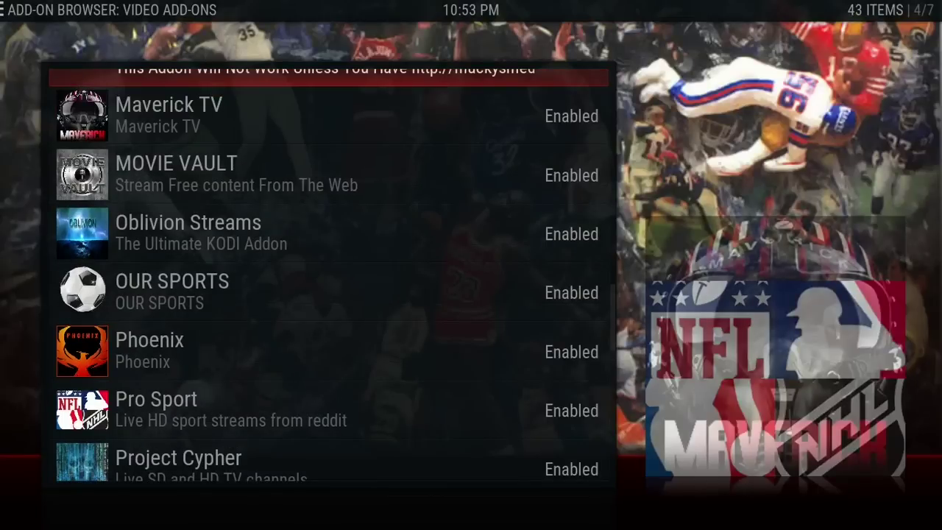
pyautogui.press('Up')
pyautogui.press('Up')
pyautogui.press('Up')
pyautogui.press('Up')
pyautogui.press('Up')
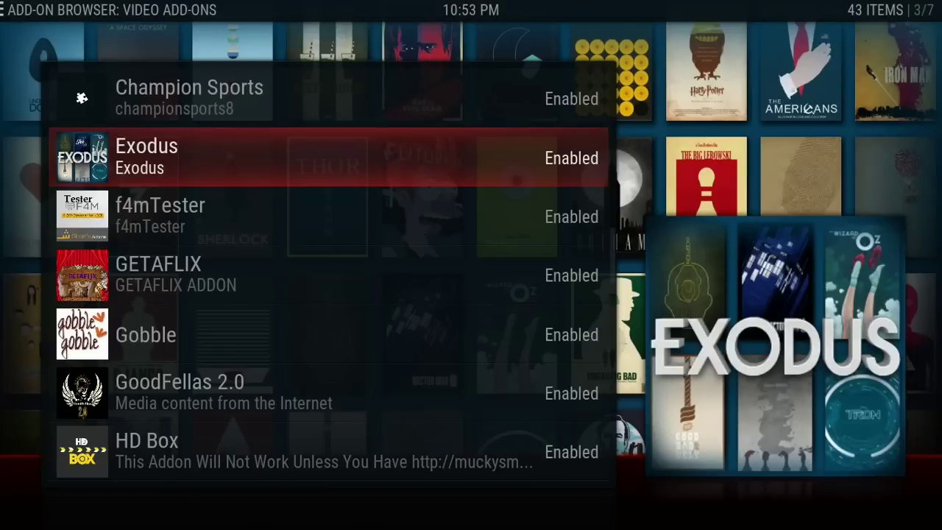
pyautogui.press('c')
pyautogui.press('Down')
pyautogui.press('Return')
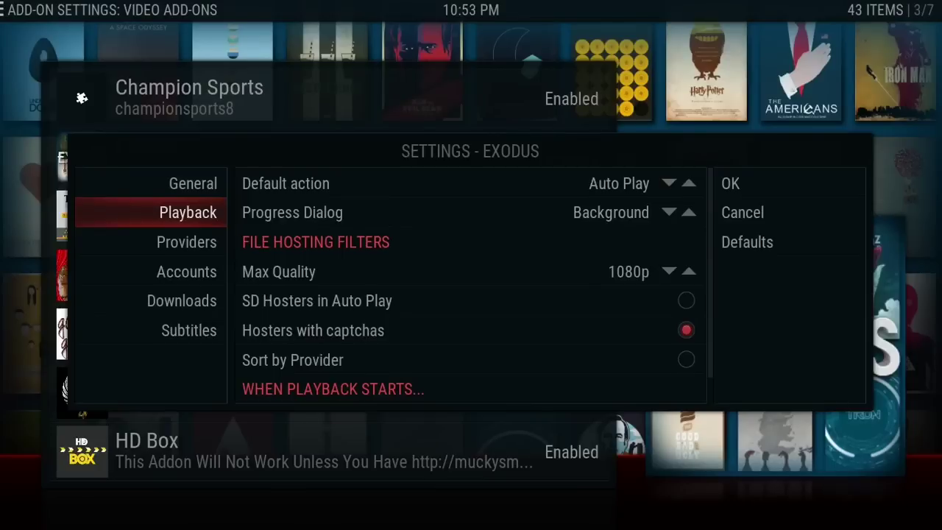
# Step: Scroll the Exodus providers from Afdah to Watchfree, all enabled, and save the settings
pyautogui.press('Down')
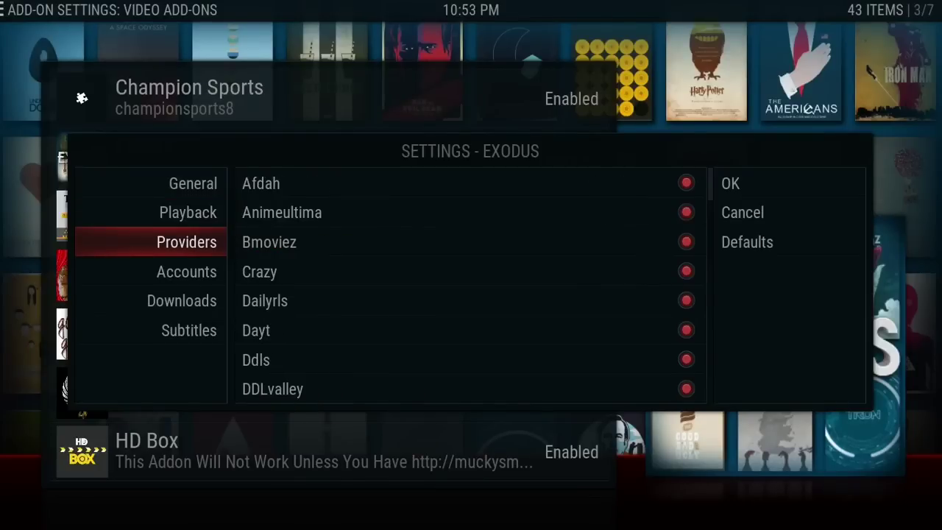
pyautogui.press('Right')
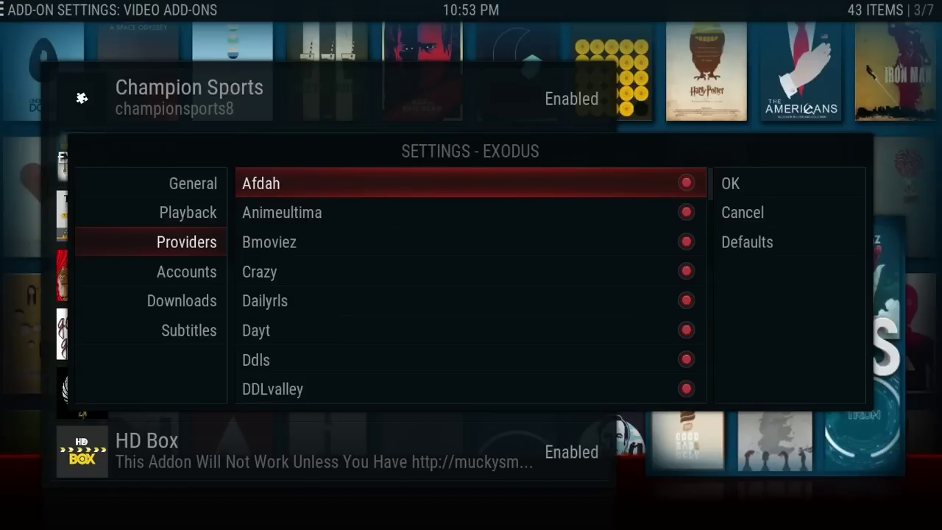
pyautogui.press('Down')
pyautogui.press('Down')
pyautogui.press('Down')
pyautogui.press('Down')
pyautogui.press('Down')
pyautogui.press('Down')
pyautogui.press('Down')
pyautogui.press('Down')
pyautogui.press('Down')
pyautogui.press('Down')
pyautogui.press('Down')
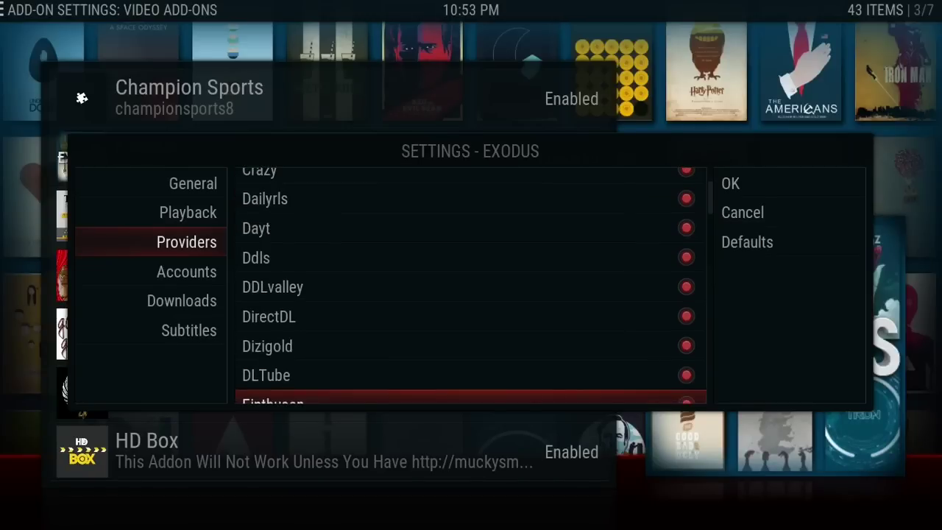
pyautogui.press('Down')
pyautogui.press('Down')
pyautogui.press('Down')
pyautogui.press('Down')
pyautogui.press('Down')
pyautogui.press('Down')
pyautogui.press('Down')
pyautogui.press('Down')
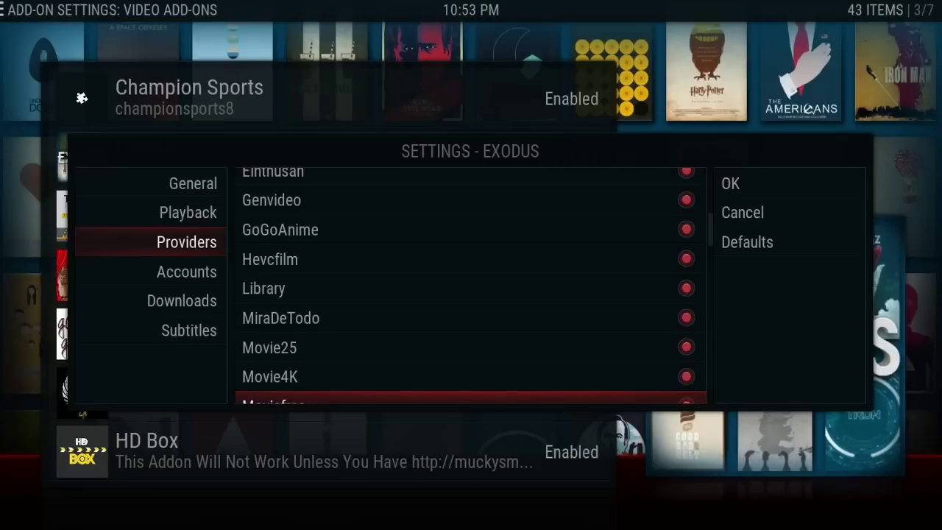
pyautogui.press('Down')
pyautogui.press('Down')
pyautogui.press('Down')
pyautogui.press('Down')
pyautogui.press('Down')
pyautogui.press('Down')
pyautogui.press('Down')
pyautogui.press('Down')
pyautogui.press('Down')
pyautogui.press('Down')
pyautogui.press('Down')
pyautogui.press('Down')
pyautogui.press('Down')
pyautogui.press('Down')
pyautogui.press('Down')
pyautogui.press('Down')
pyautogui.press('Down')
pyautogui.press('Down')
pyautogui.press('Down')
pyautogui.press('Down')
pyautogui.press('Down')
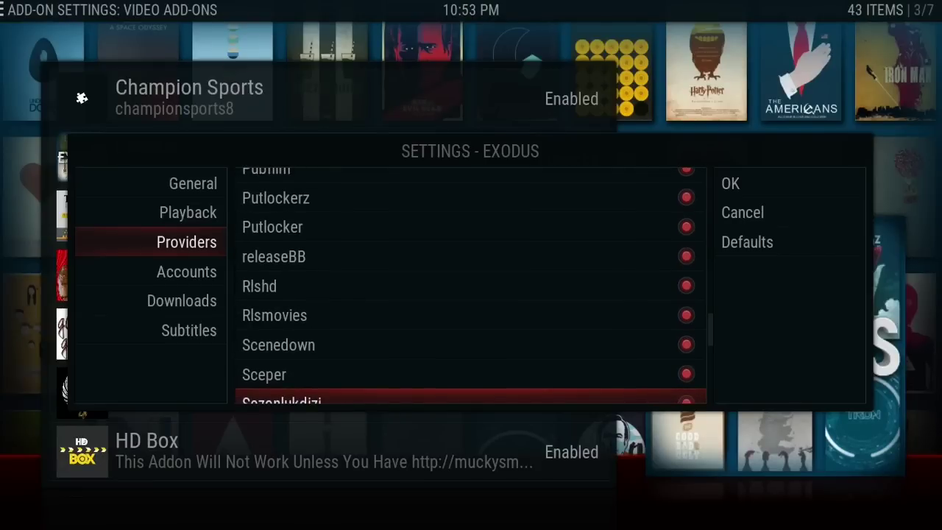
pyautogui.press('Down')
pyautogui.press('Down')
pyautogui.press('Down')
pyautogui.press('Down')
pyautogui.press('Down')
pyautogui.press('Down')
pyautogui.press('Down')
pyautogui.press('Down')
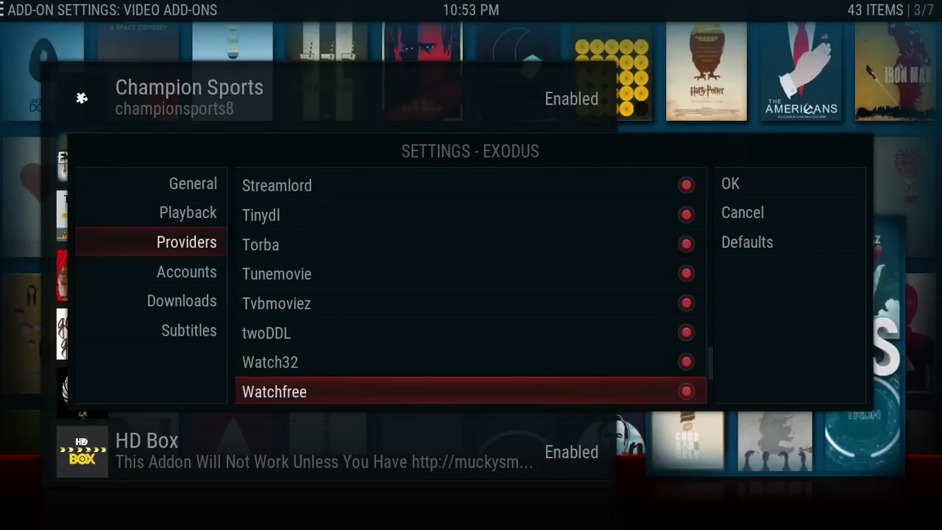
pyautogui.press('Up')
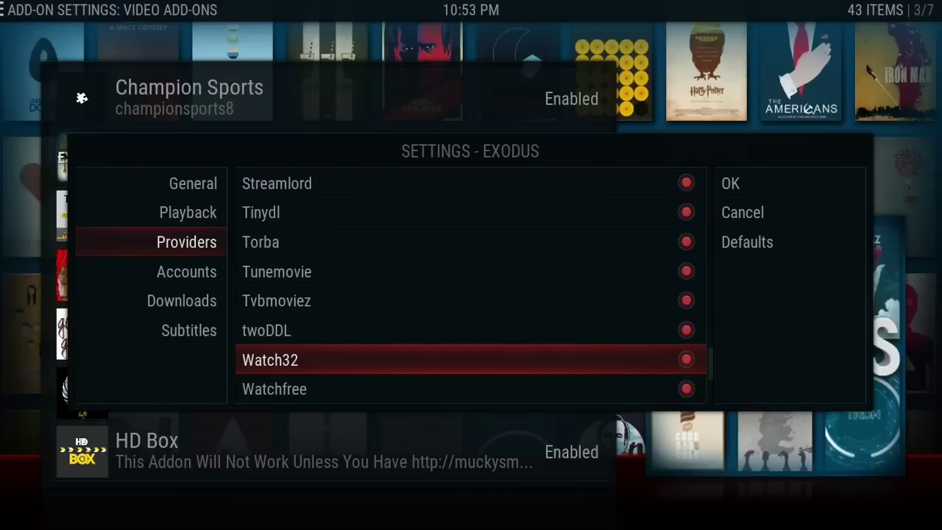
pyautogui.press('Up')
pyautogui.press('Up')
pyautogui.press('Up')
pyautogui.press('Up')
pyautogui.press('Up')
pyautogui.press('Up')
pyautogui.press('Up')
pyautogui.press('Up')
pyautogui.press('Right')
pyautogui.press('Return')
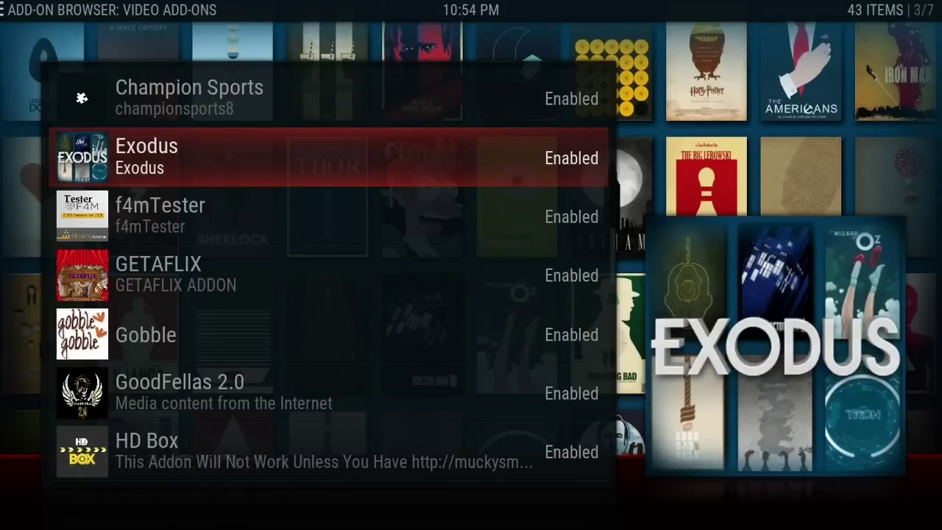
# Step: Leave the video add-ons list and return to the Kodi home screen
pyautogui.press('BackSpace')
pyautogui.press('BackSpace')
pyautogui.press('BackSpace')
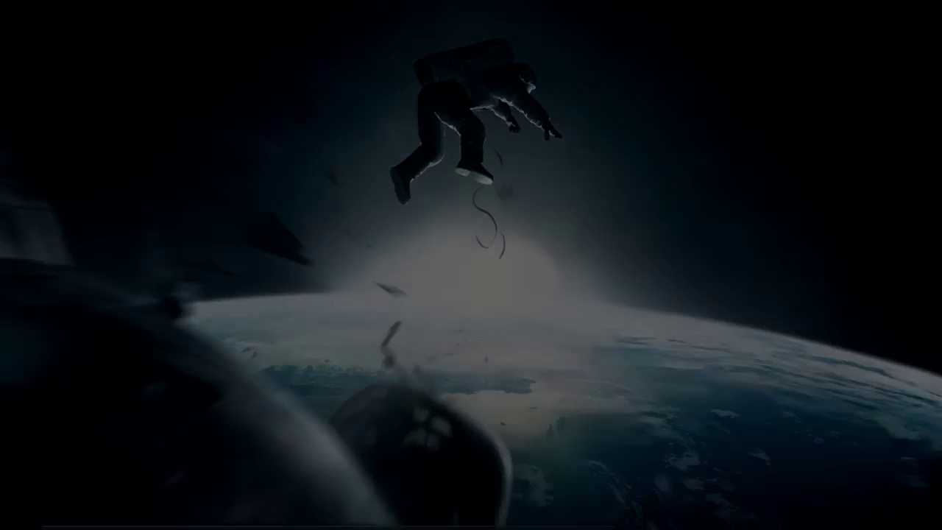